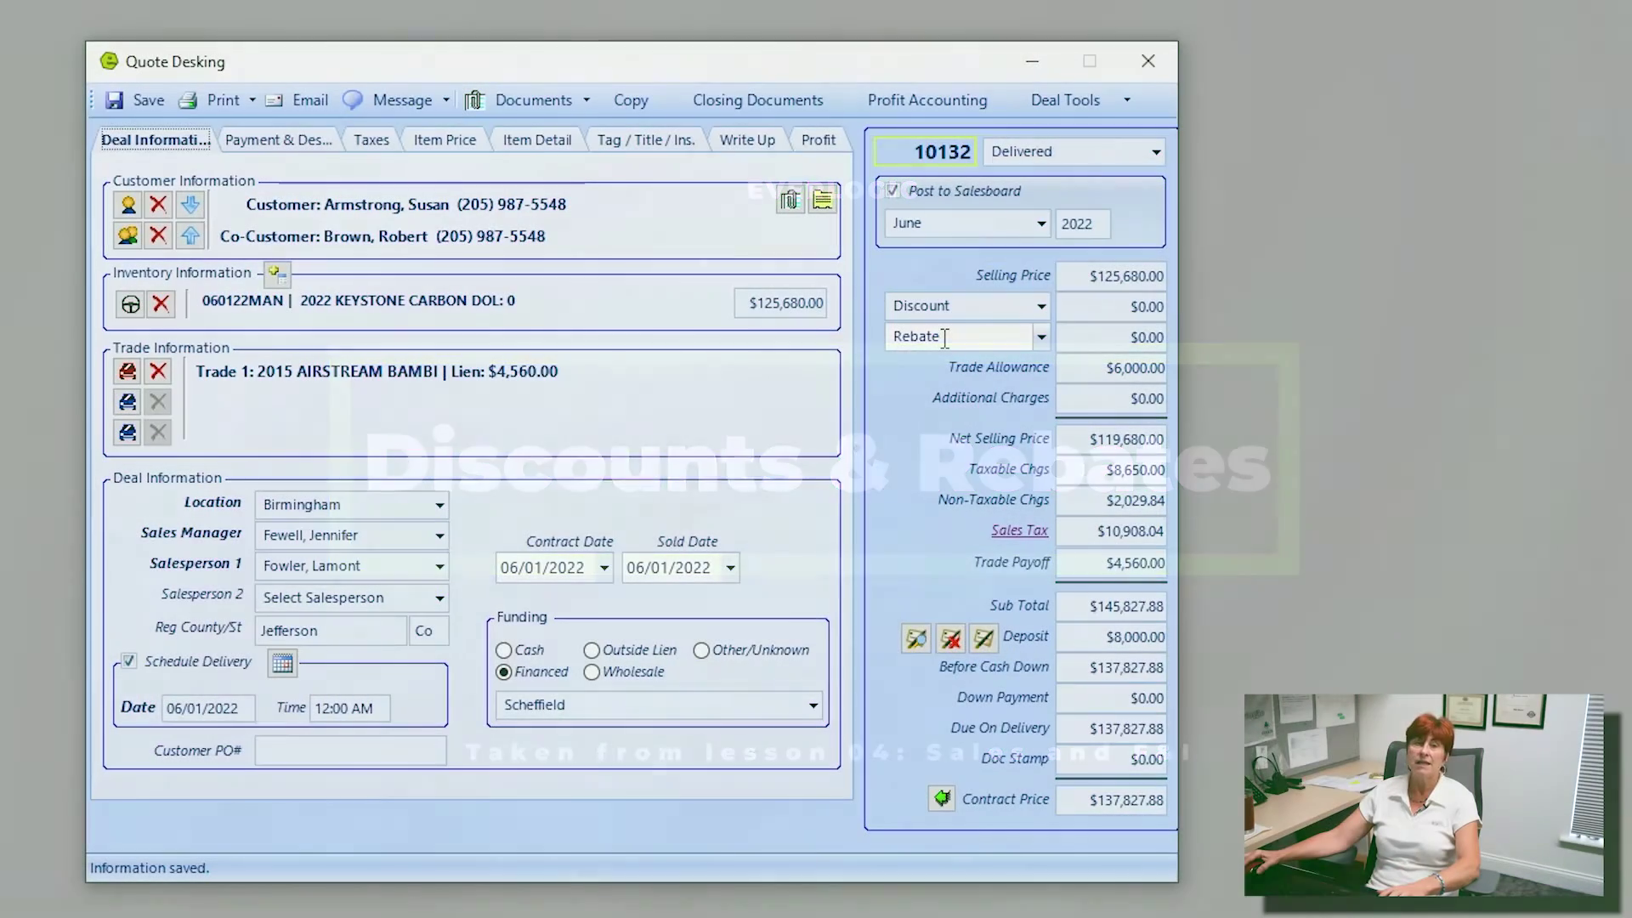
Expand the Discount type list in the pricing panel for deal 10132.
click(1041, 306)
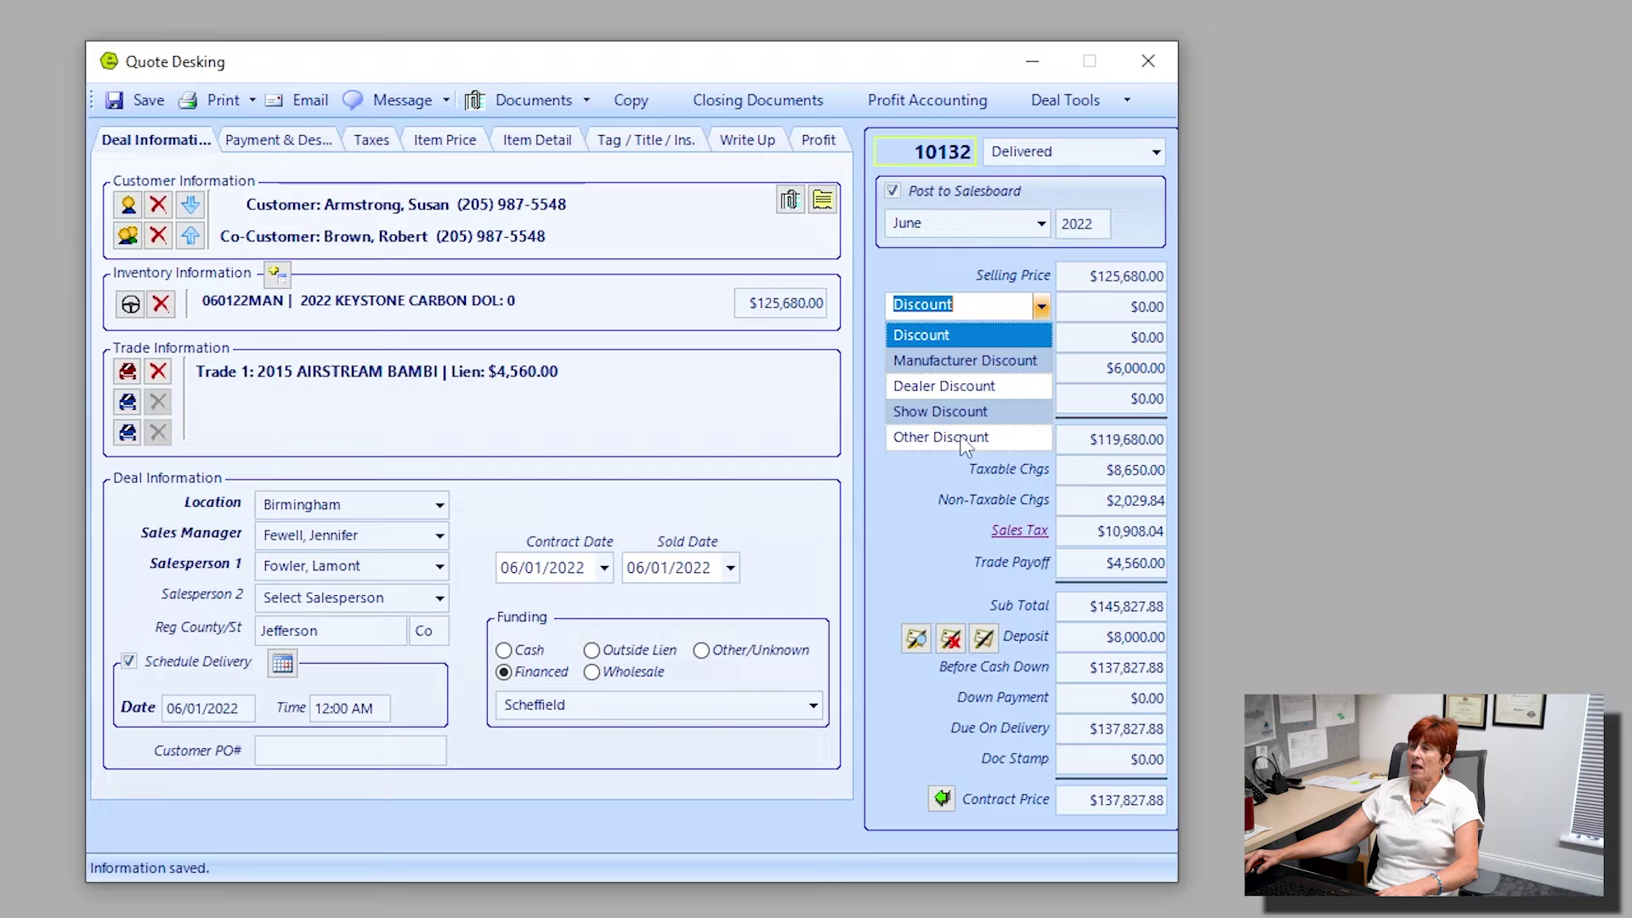
Apply a $300 Dealer Discount to deal 10132, bringing the contract price to $137,502.38.
click(985, 382)
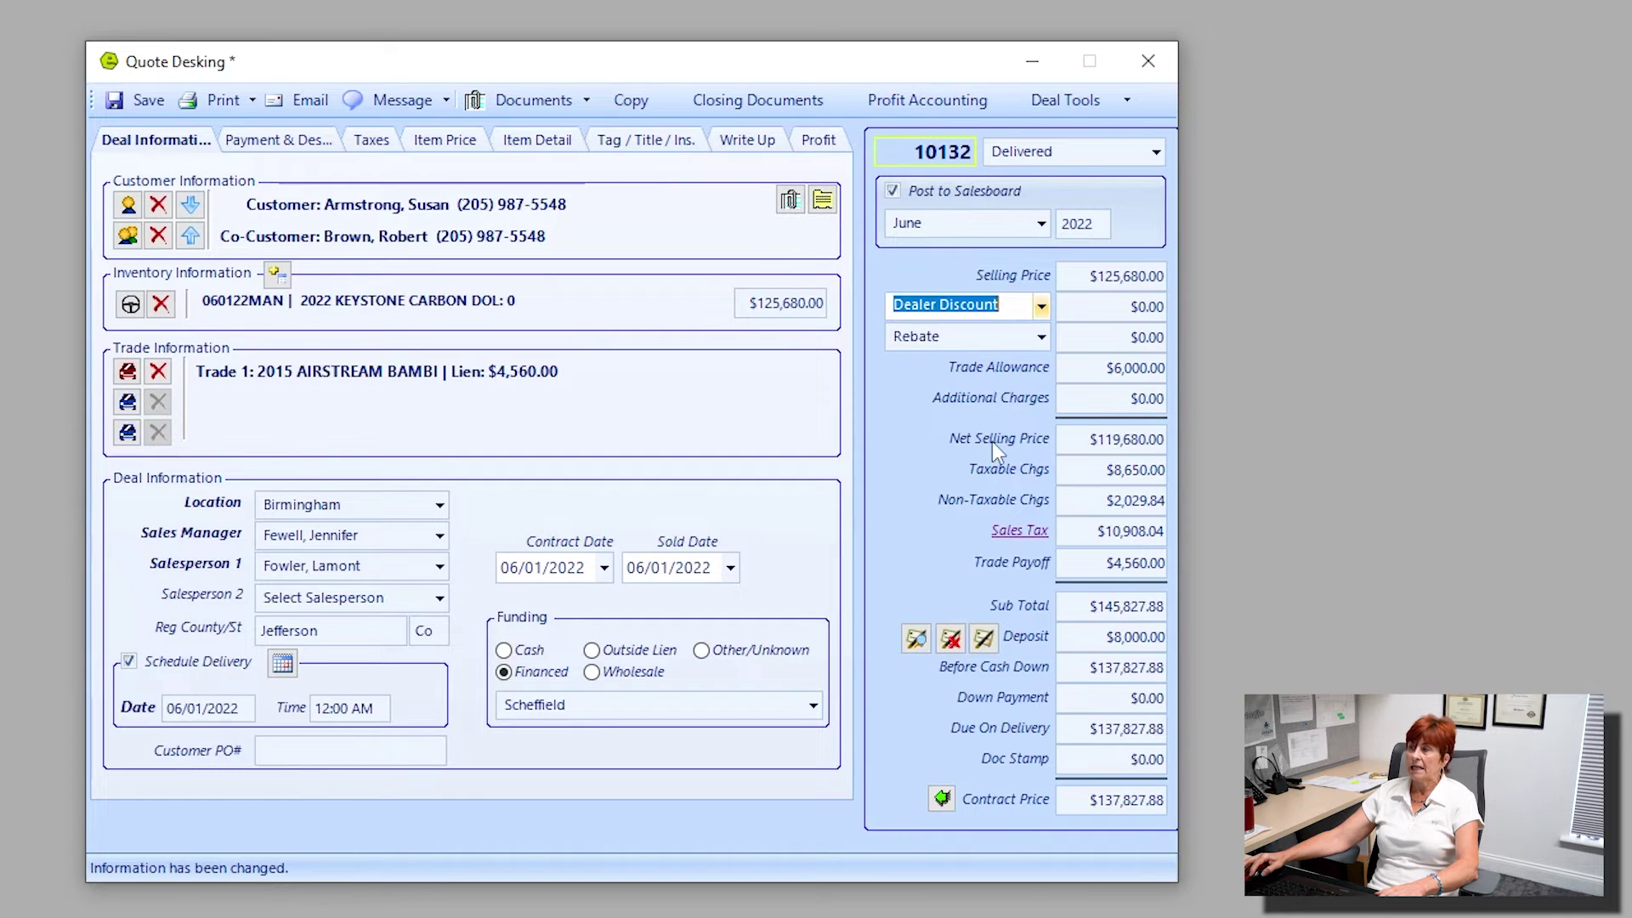
click(1138, 307)
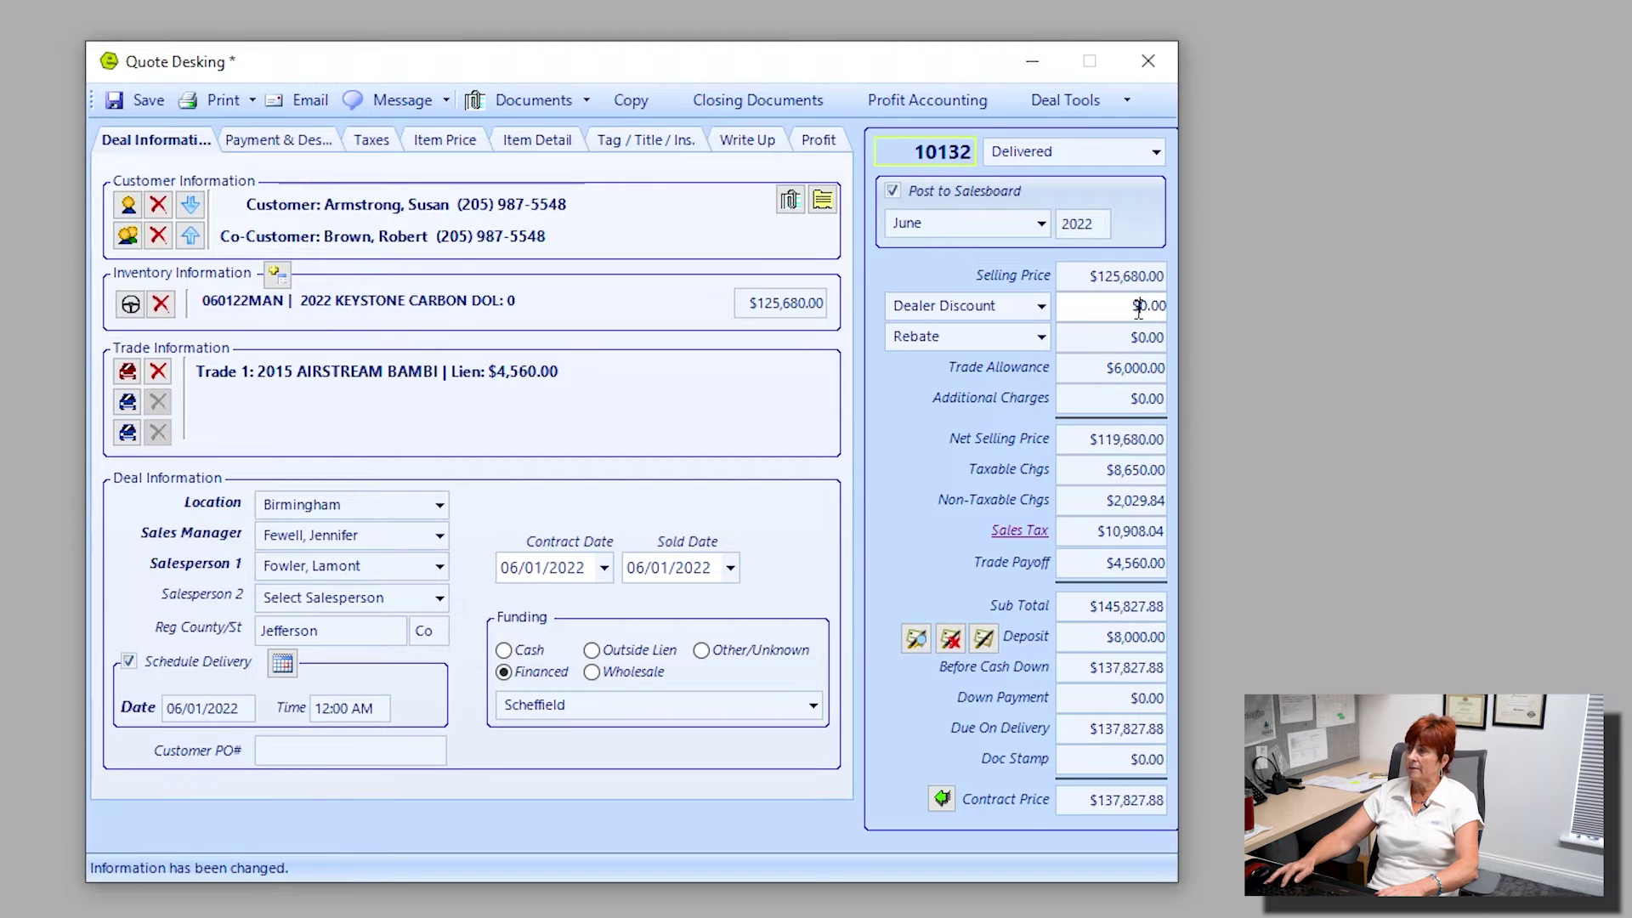
text(300)
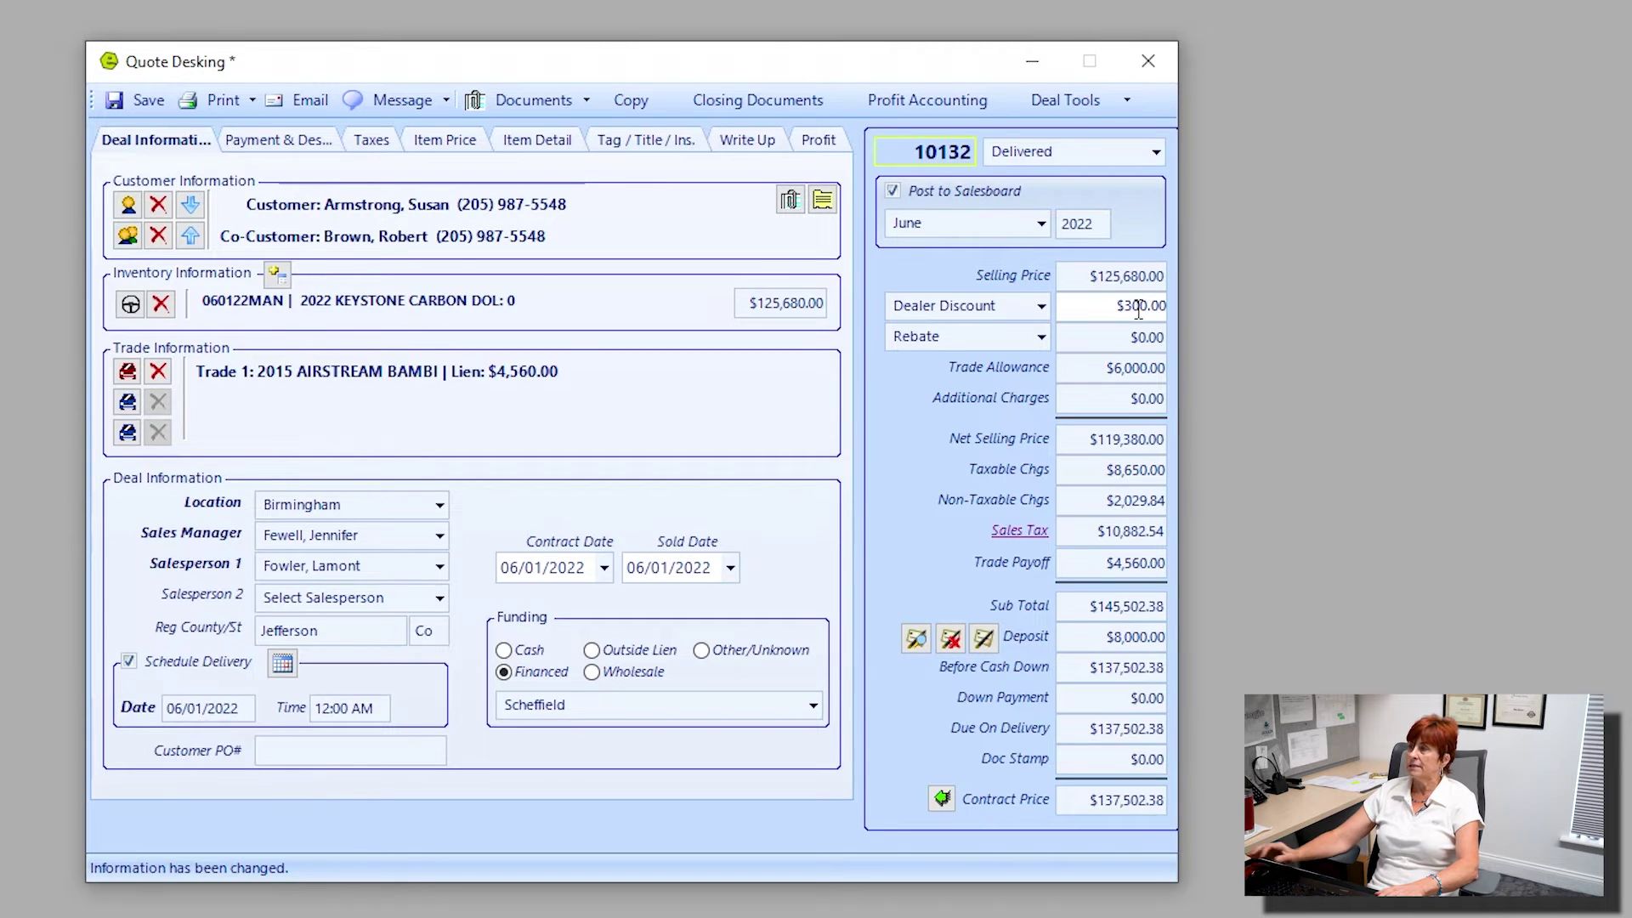
click(969, 336)
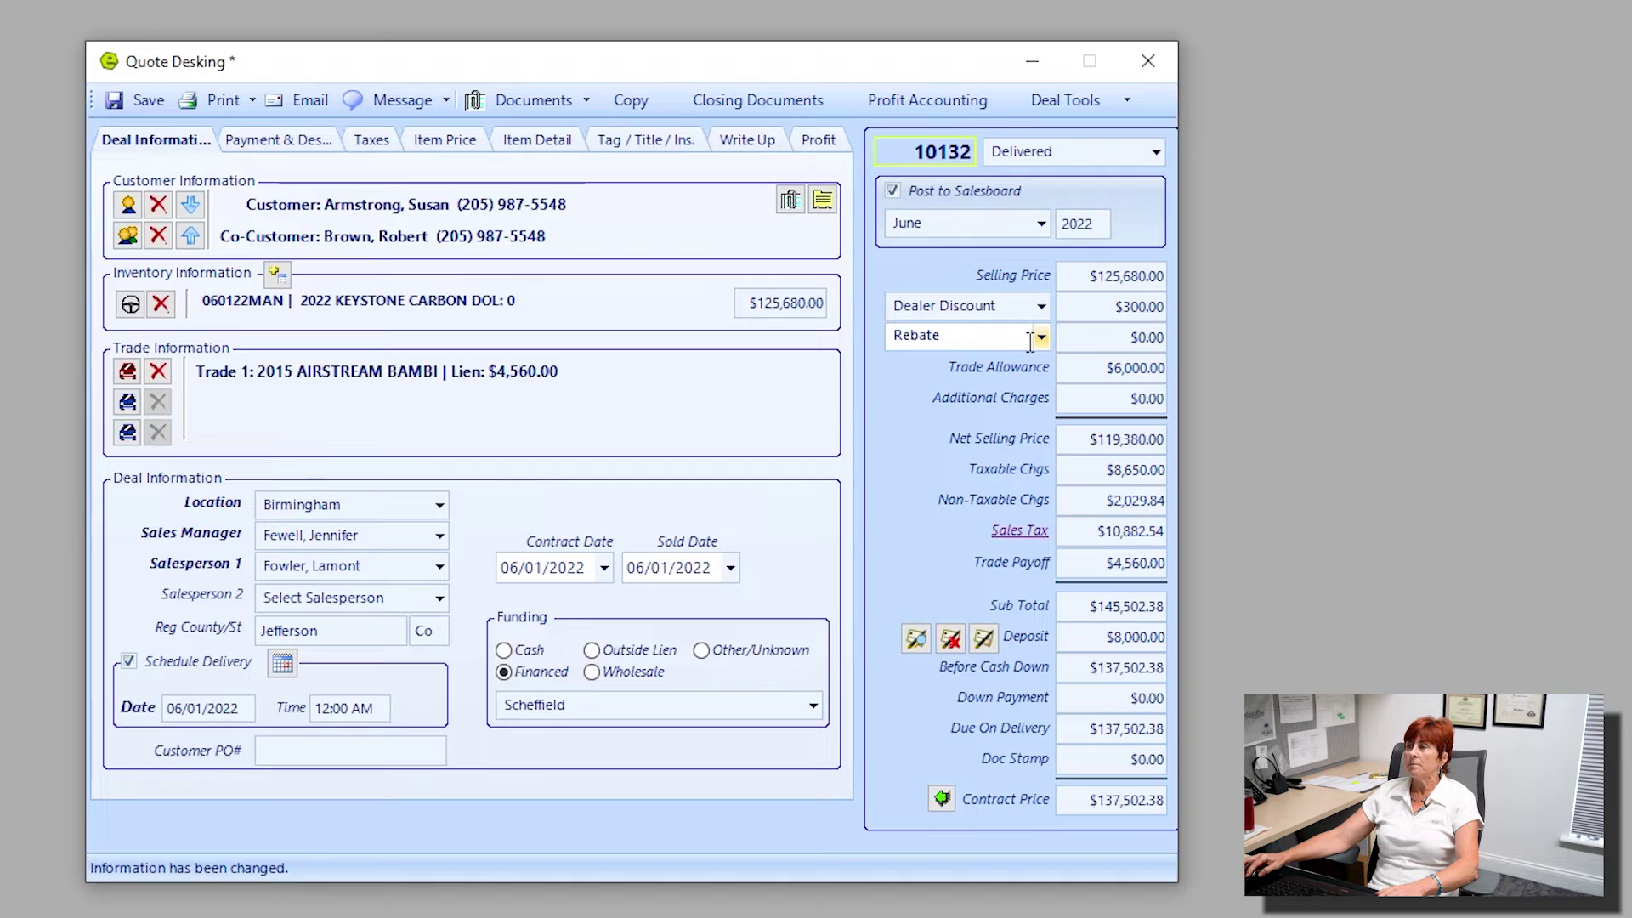
Add a $1,000 Manufacturer Rebate, lowering net selling price to $118,380.00.
click(1038, 335)
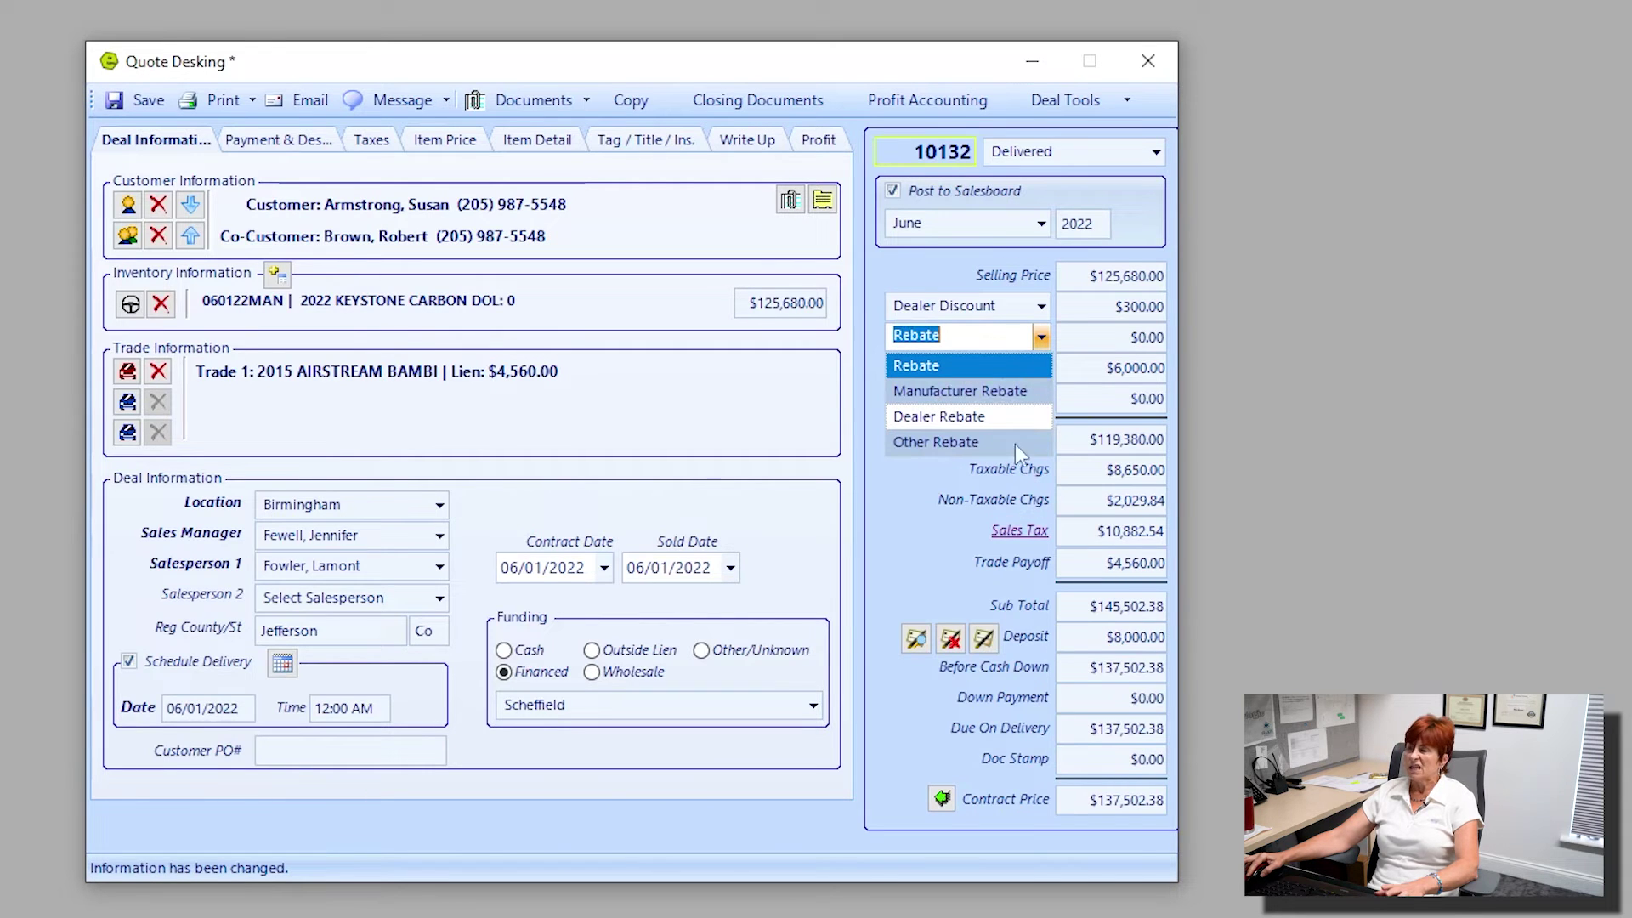
click(970, 390)
click(1147, 338)
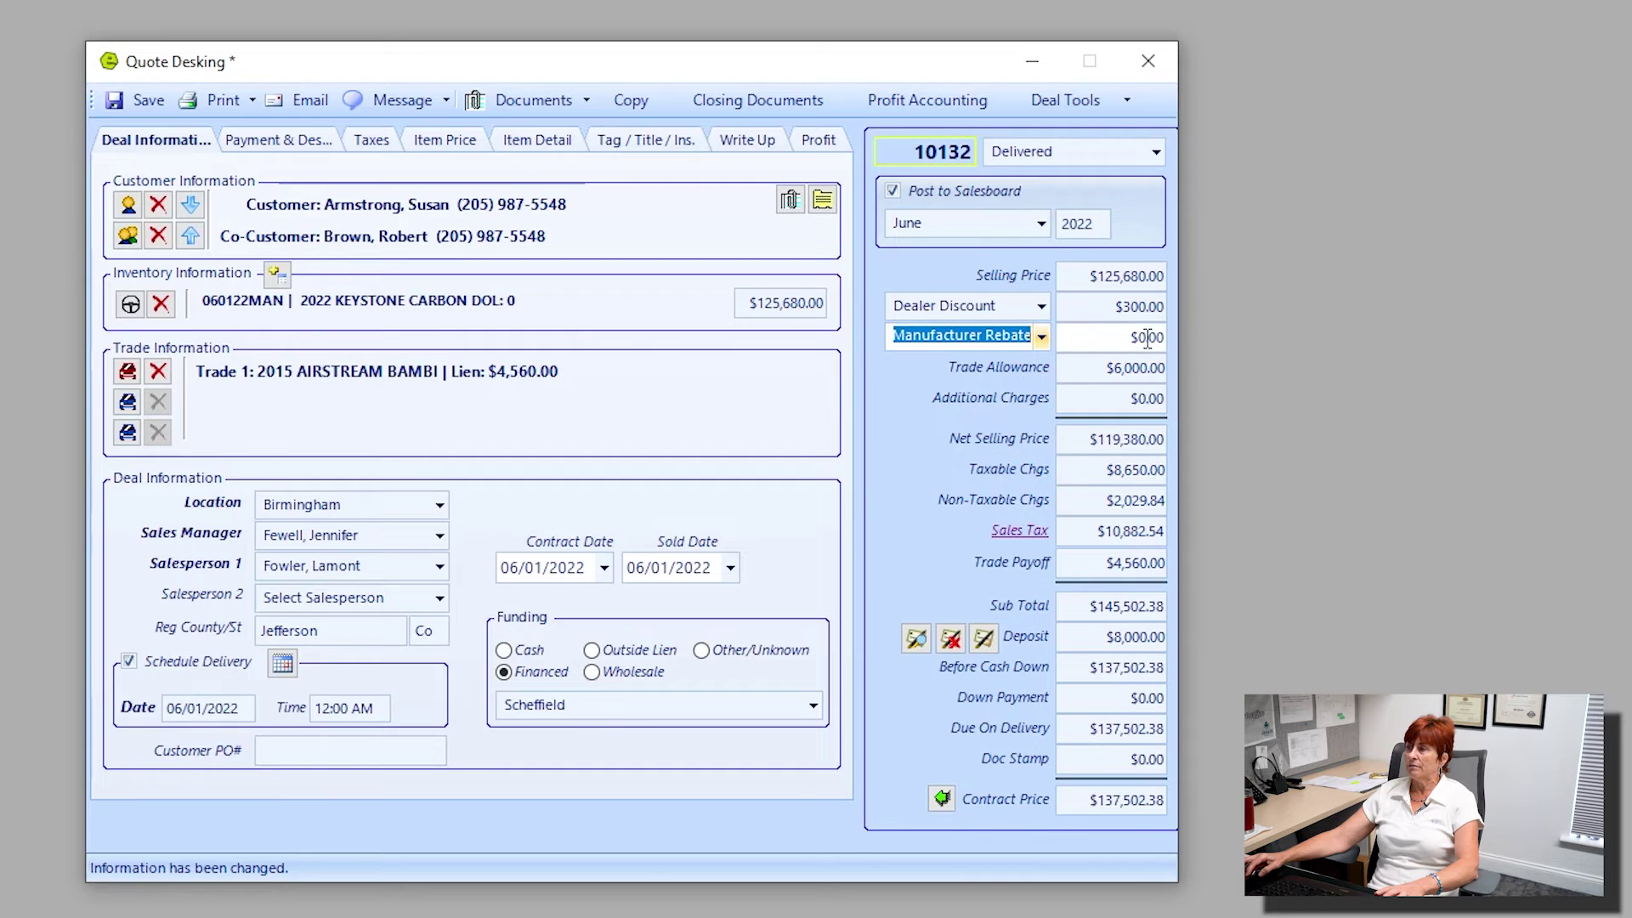
text(10)
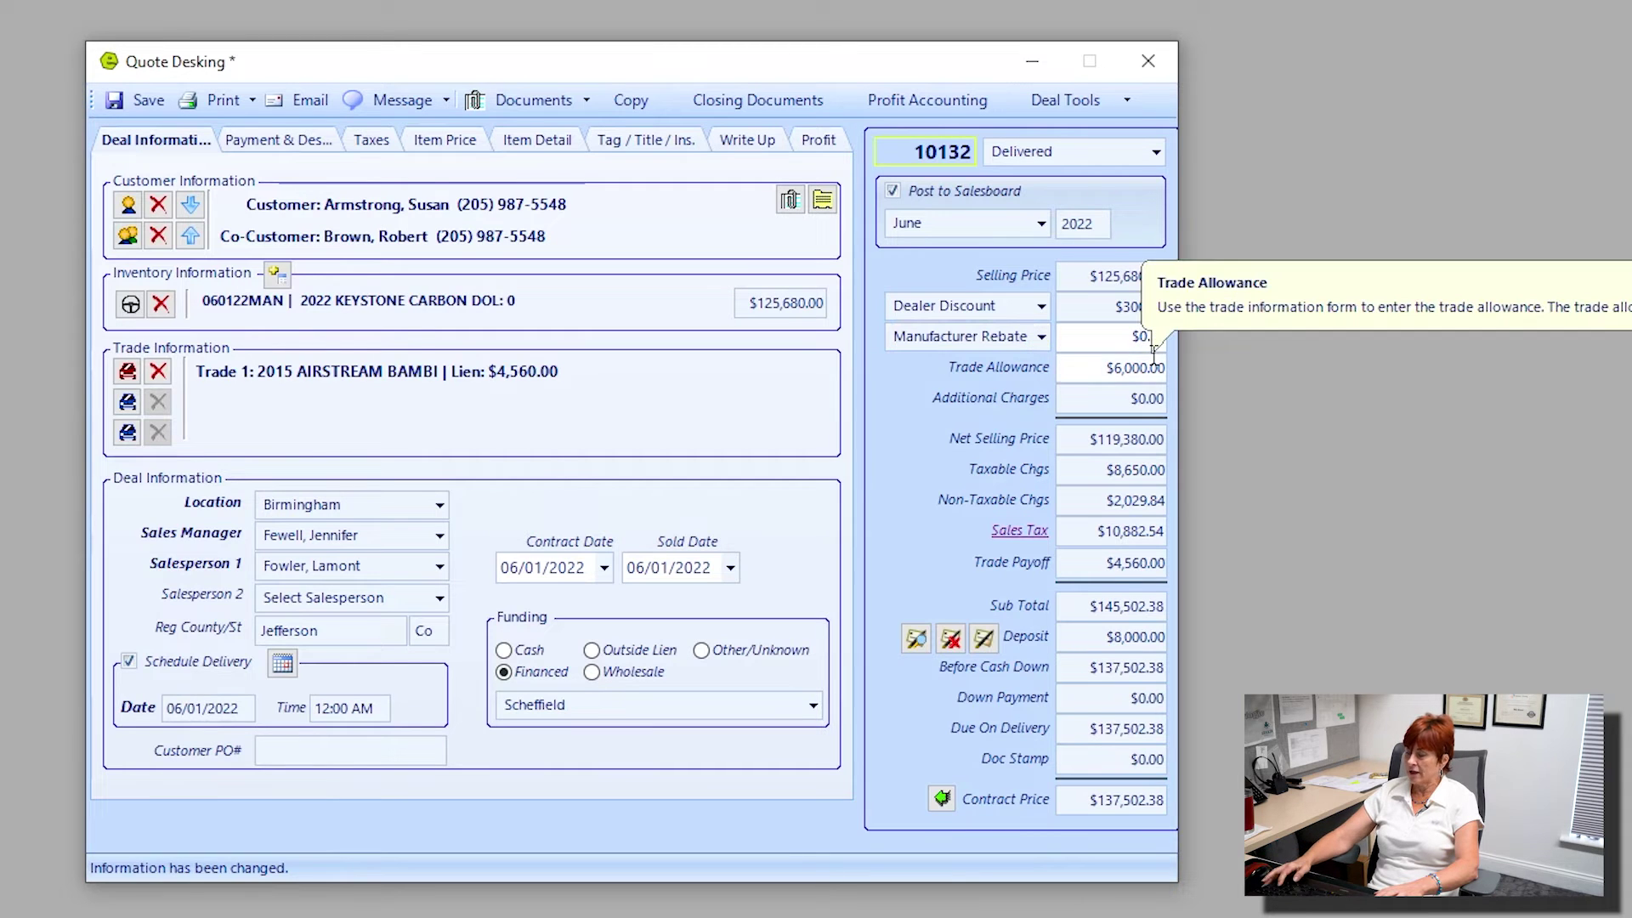
text(00)
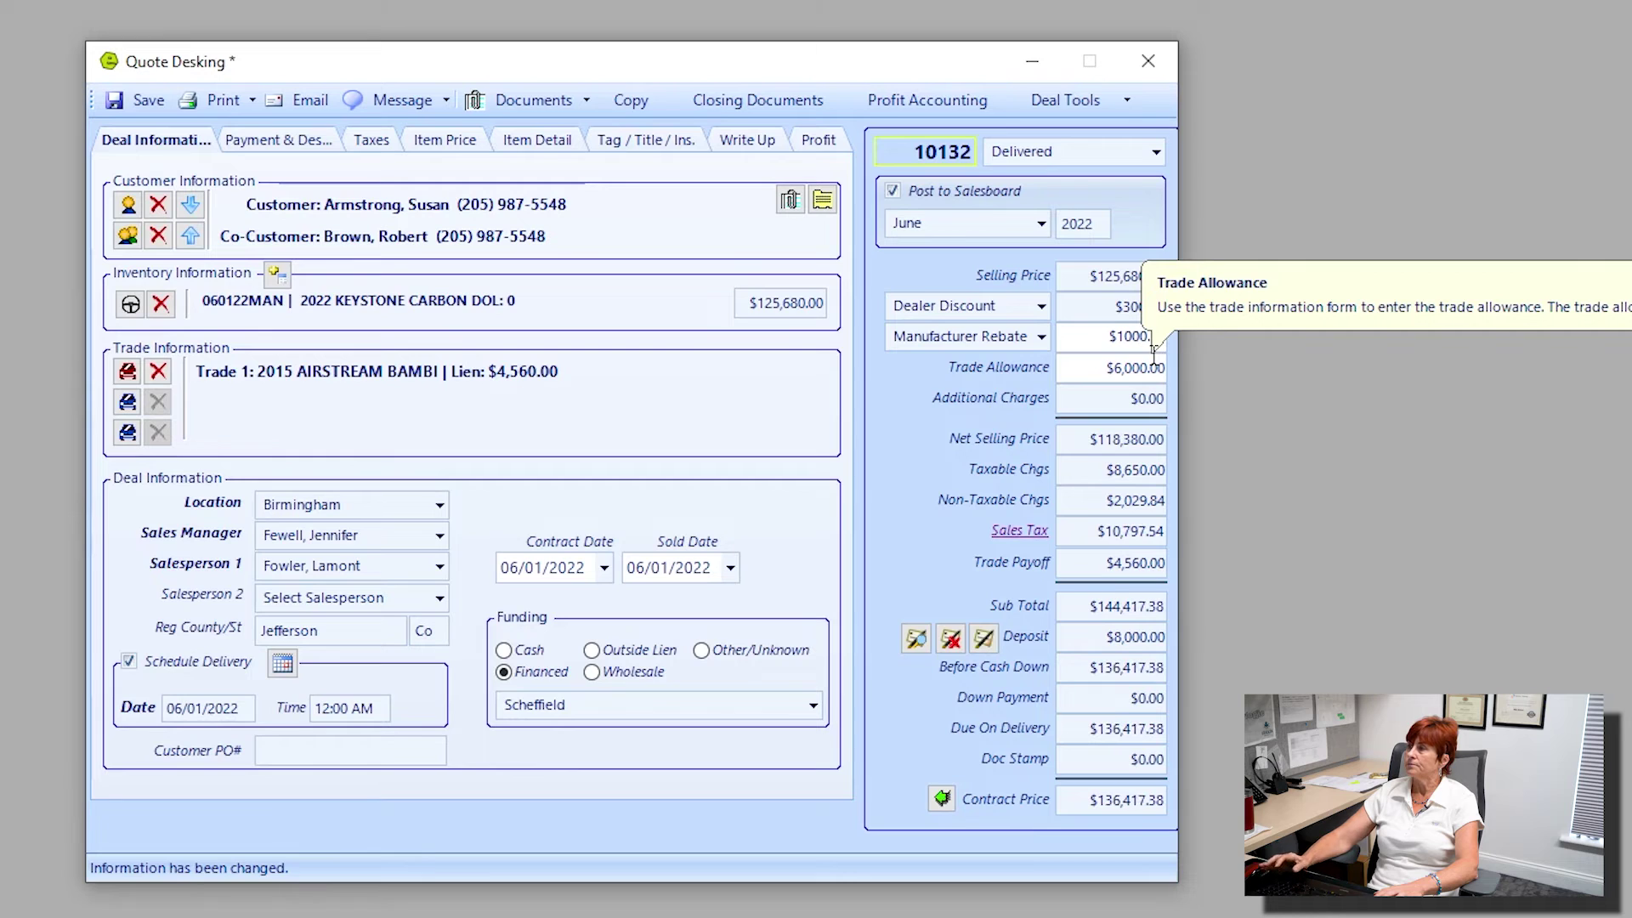
click(1033, 368)
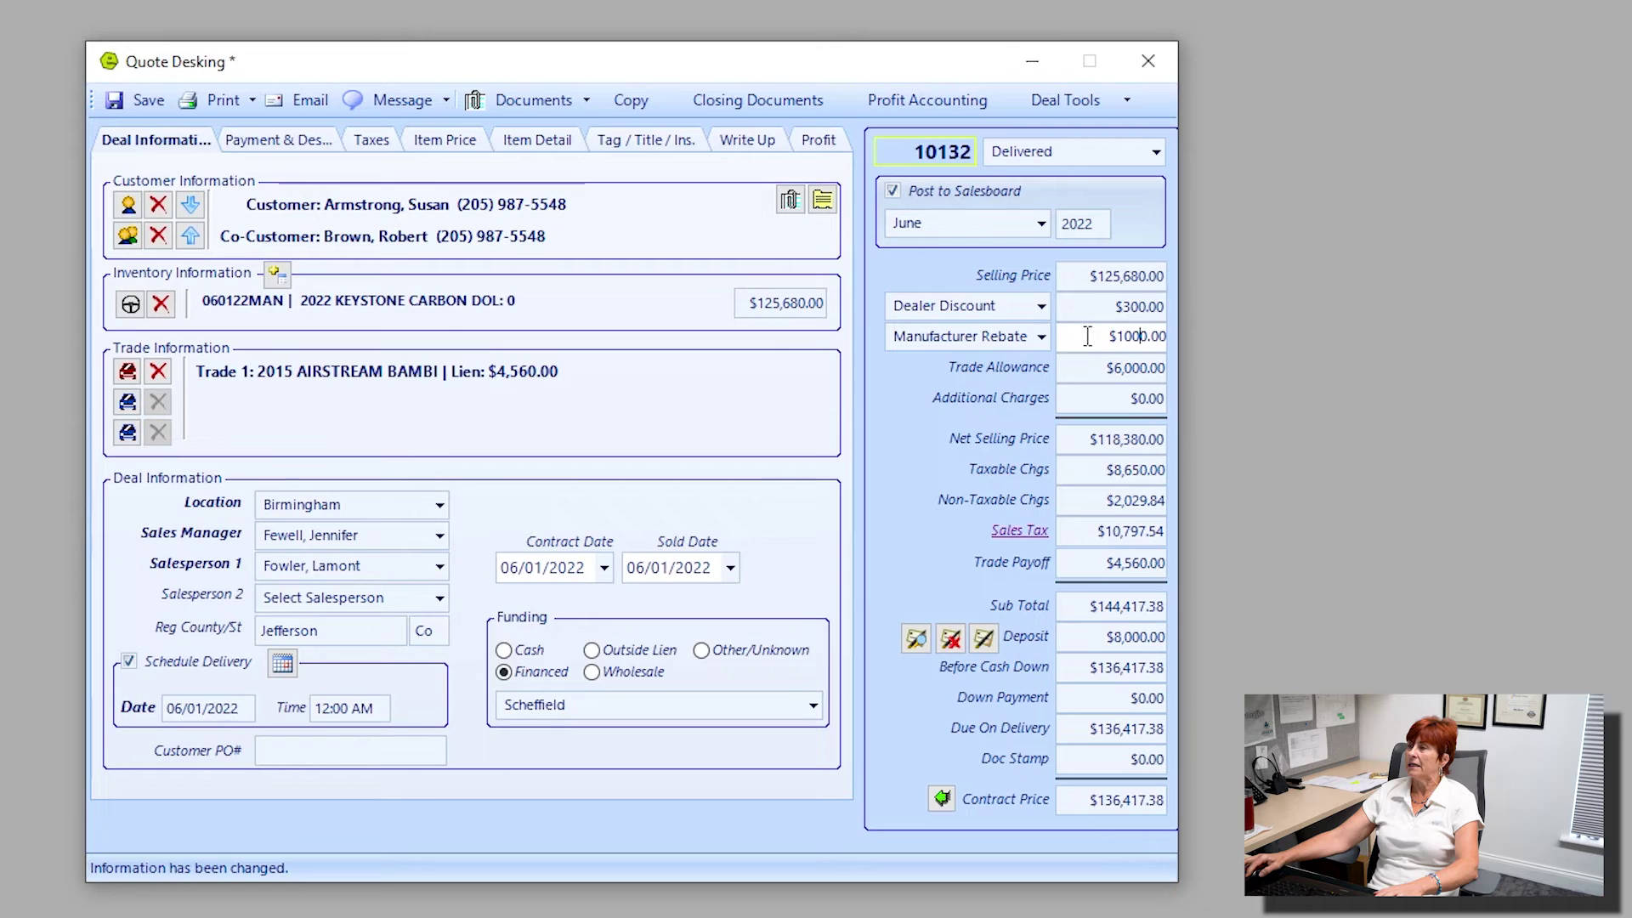
Check the $300 discount, $1,000 rebate and down payment amounts, then save deal 10132.
click(1123, 306)
double_click(1122, 306)
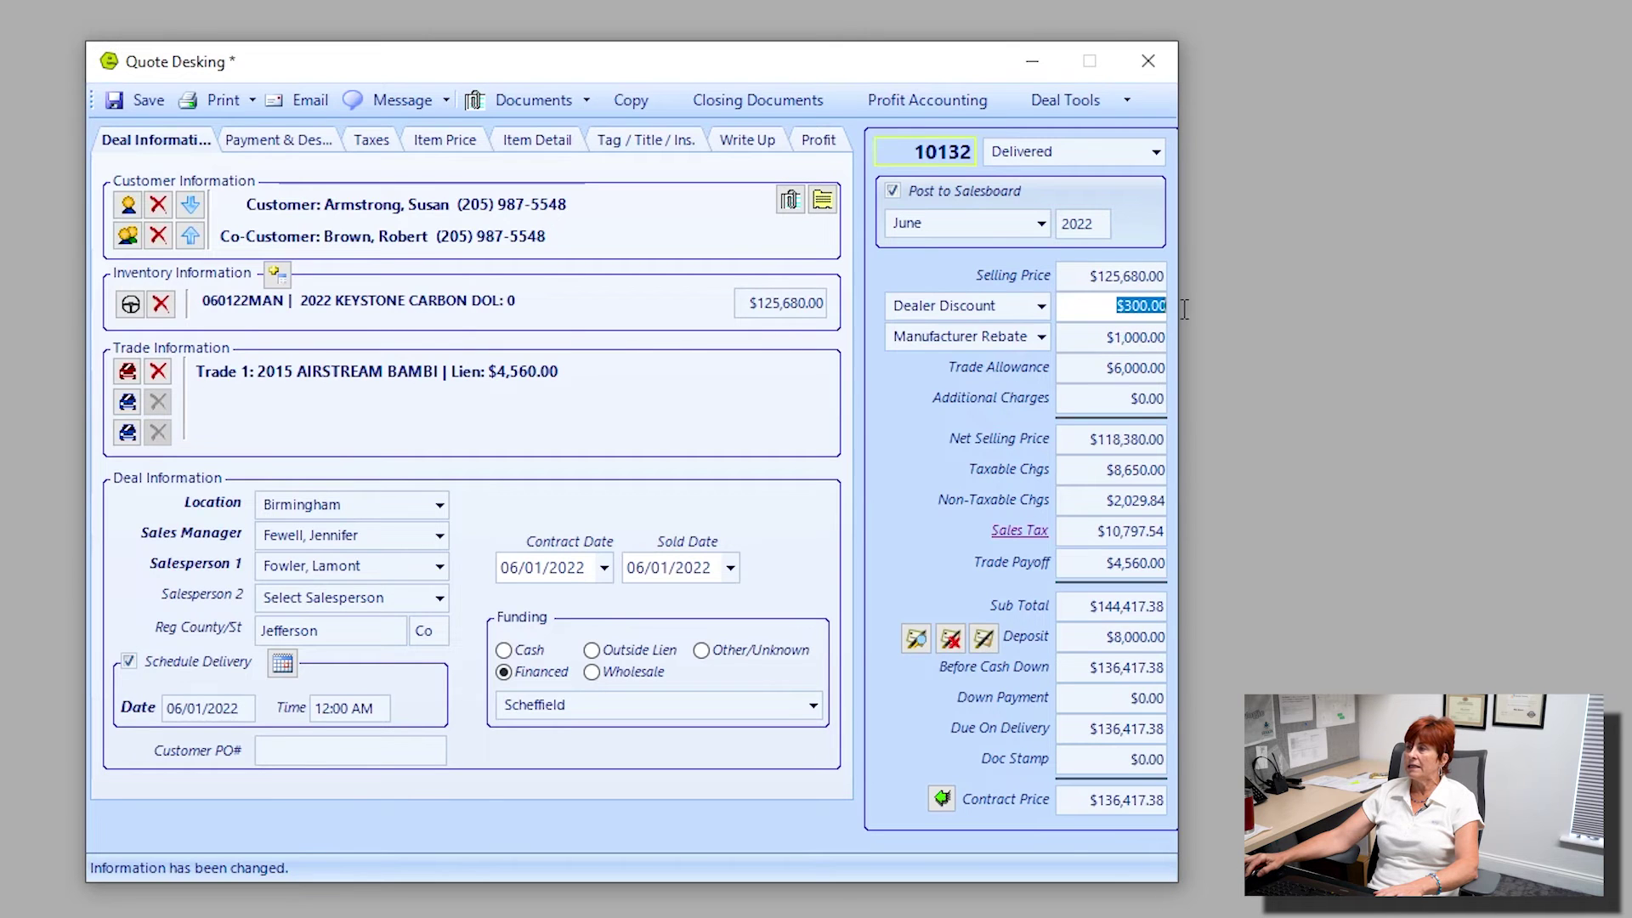
click(1083, 335)
drag(1083, 336, 1187, 341)
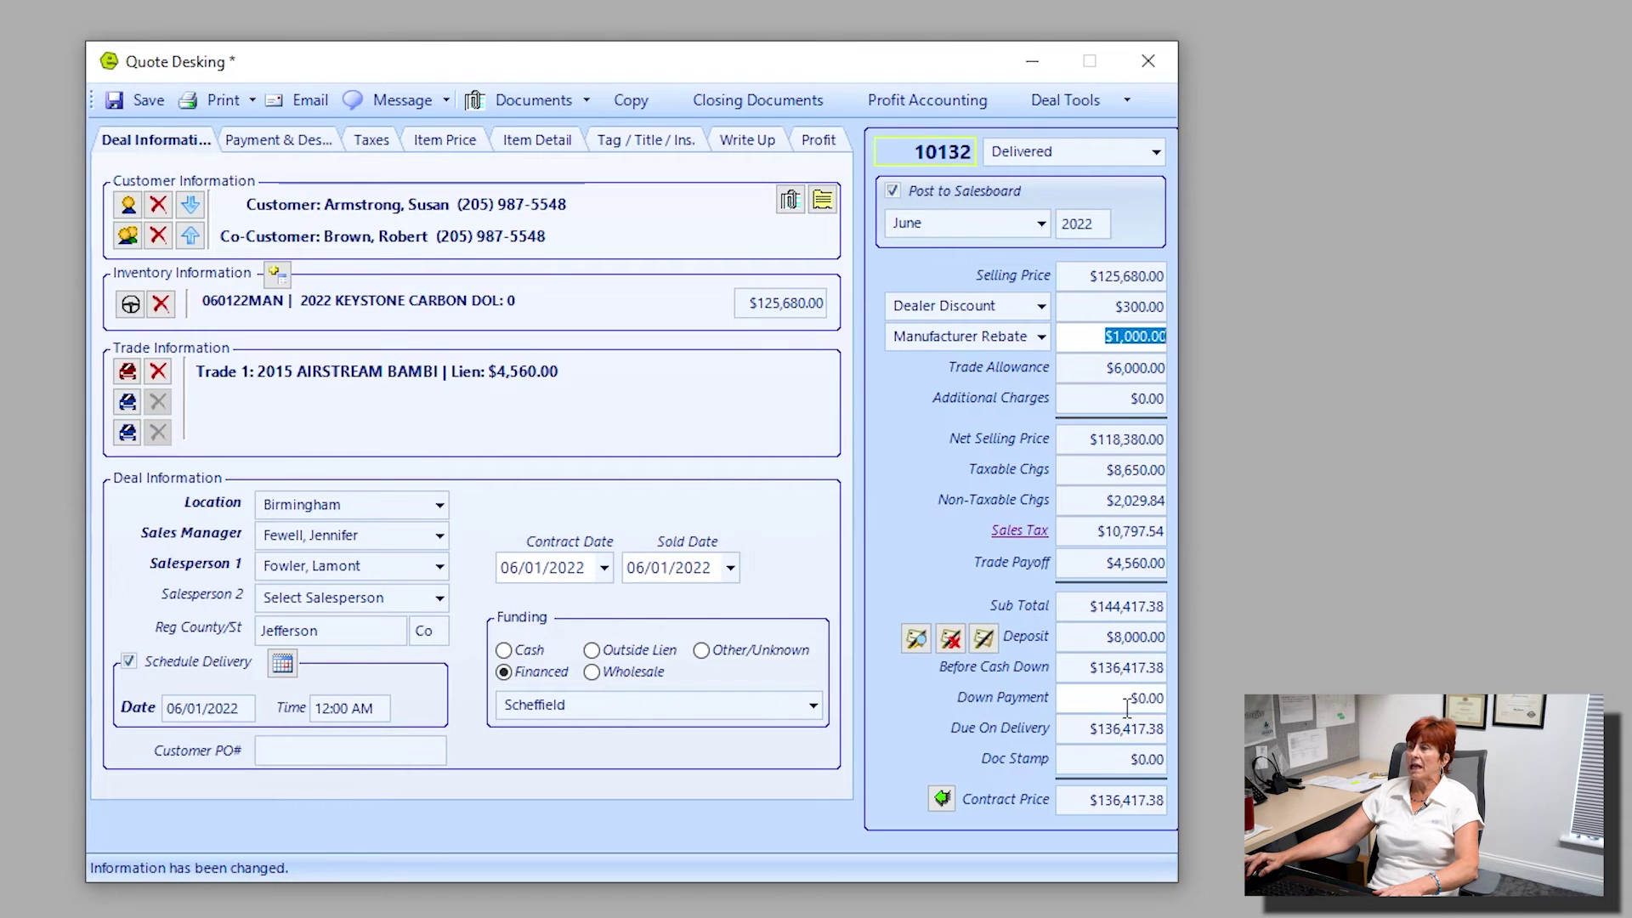
drag(1106, 697, 1163, 699)
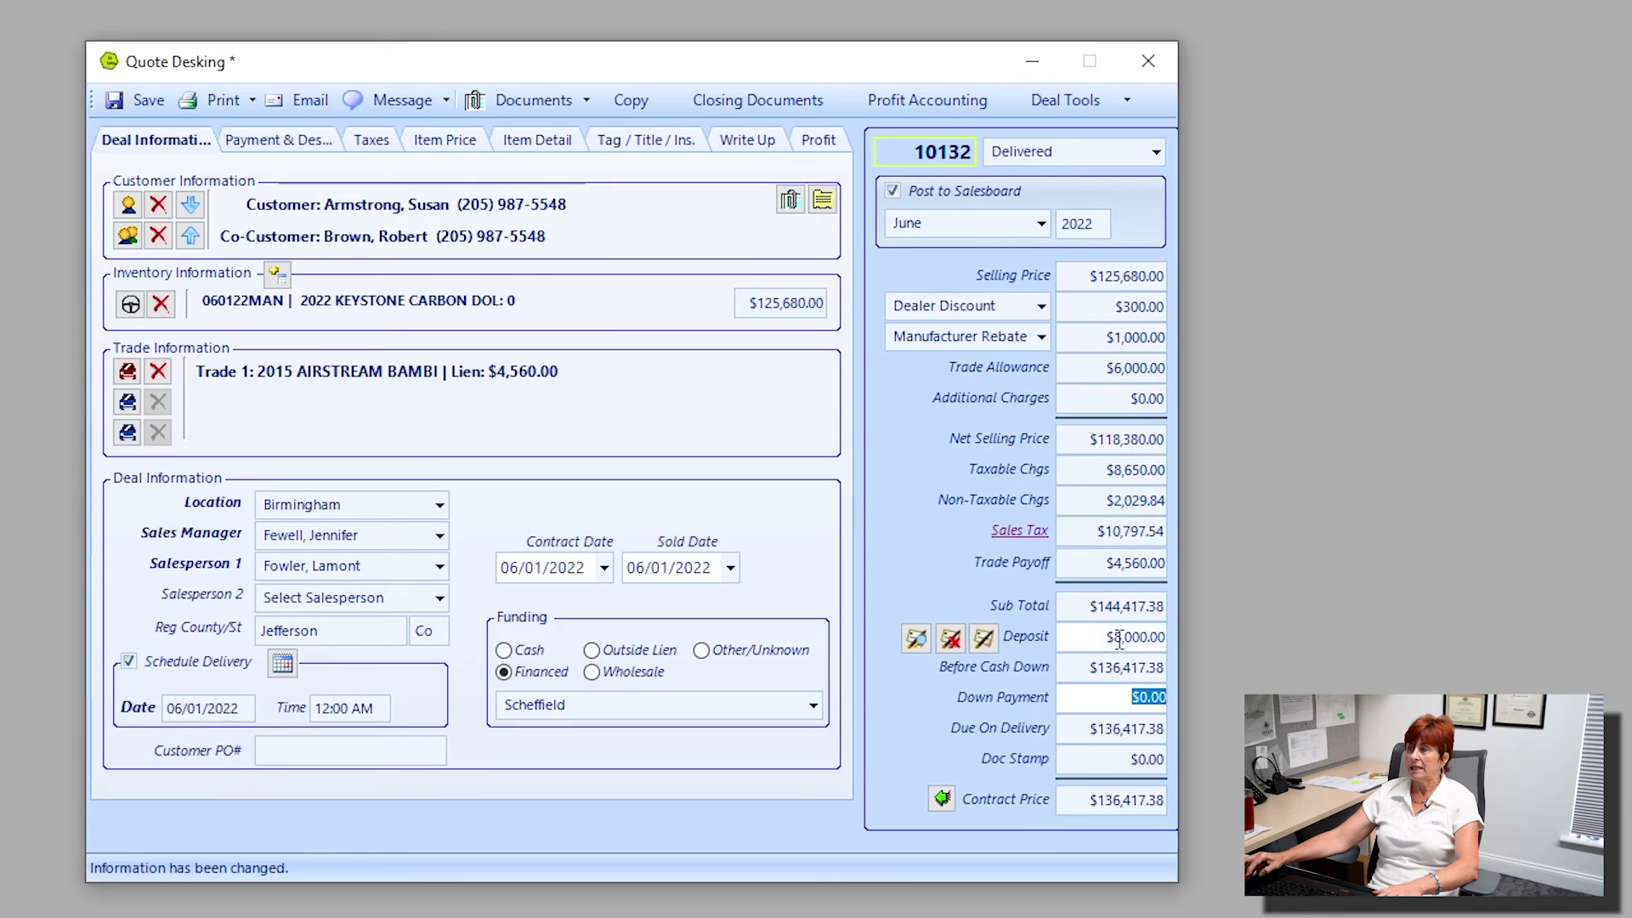
click(991, 639)
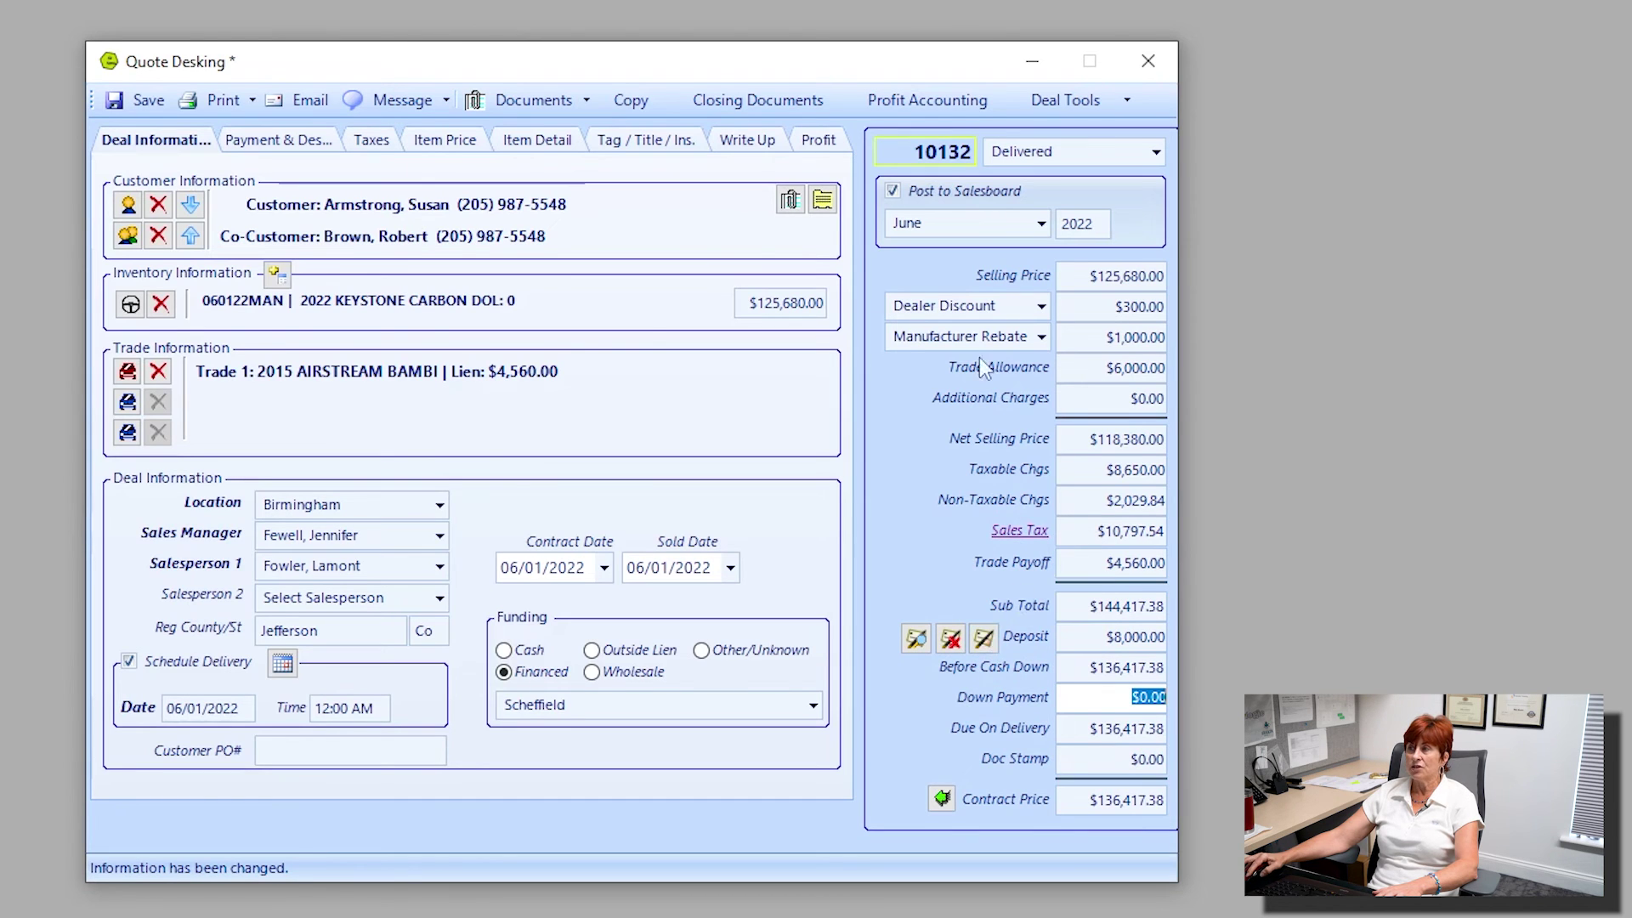
click(152, 107)
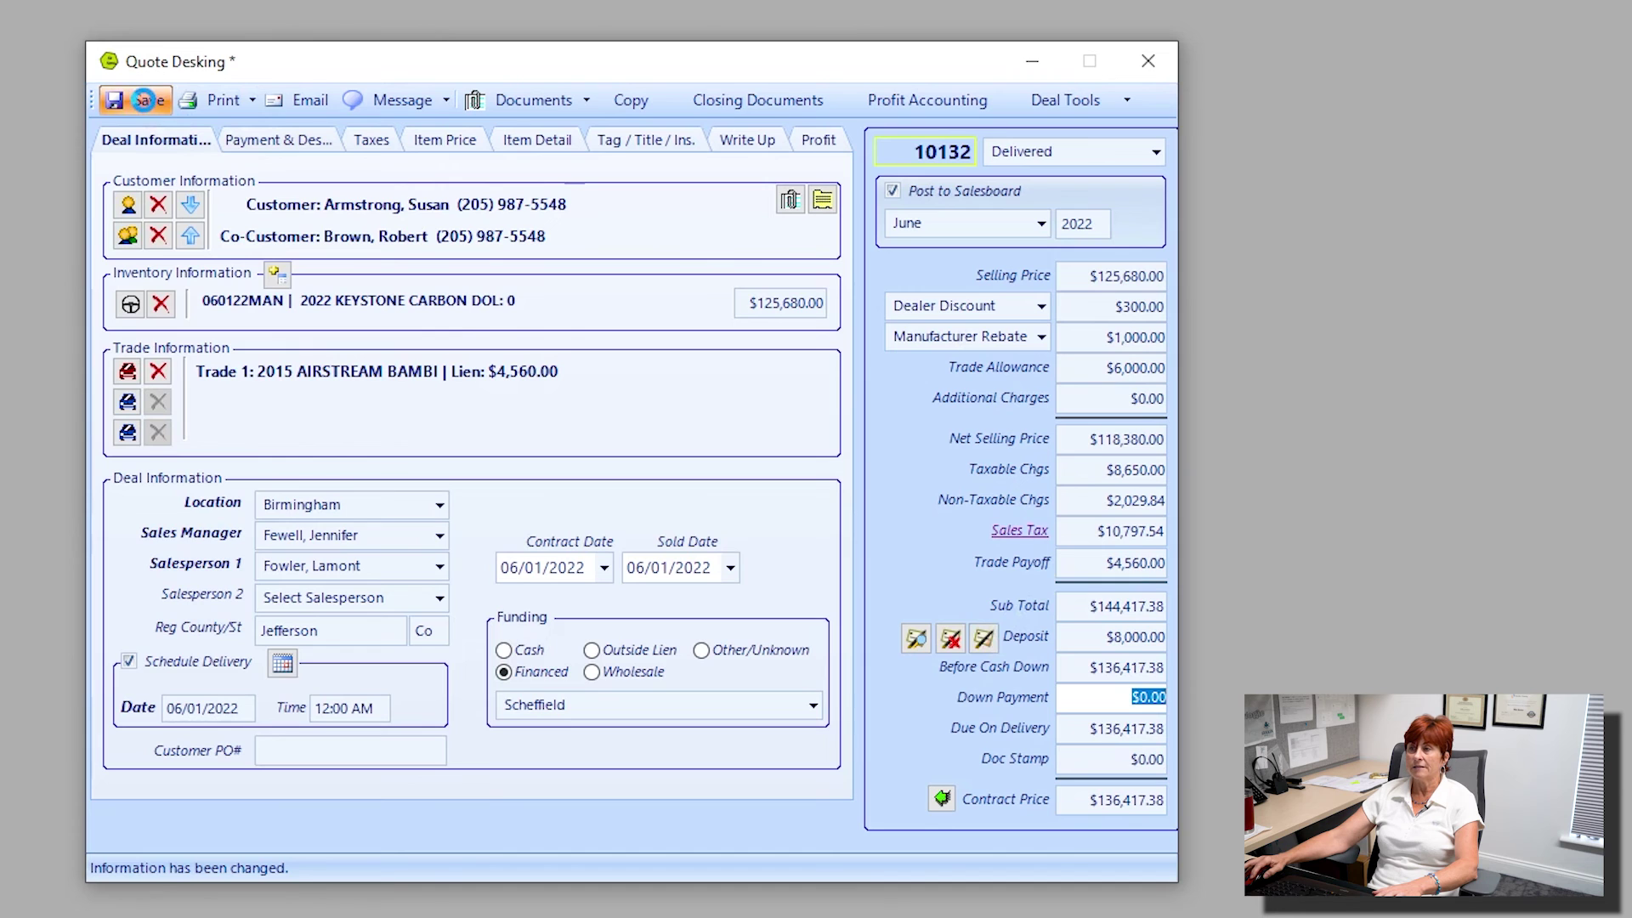